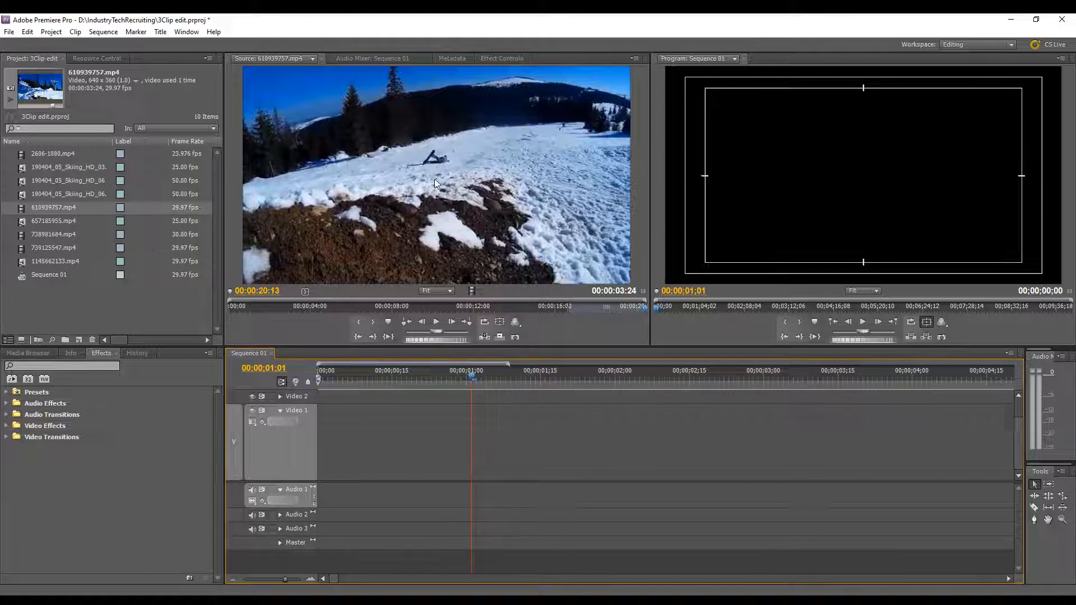
Place the 610939757.mp4 source clip at the start of the Video 1 track
left_click_drag(429, 166, 311, 446)
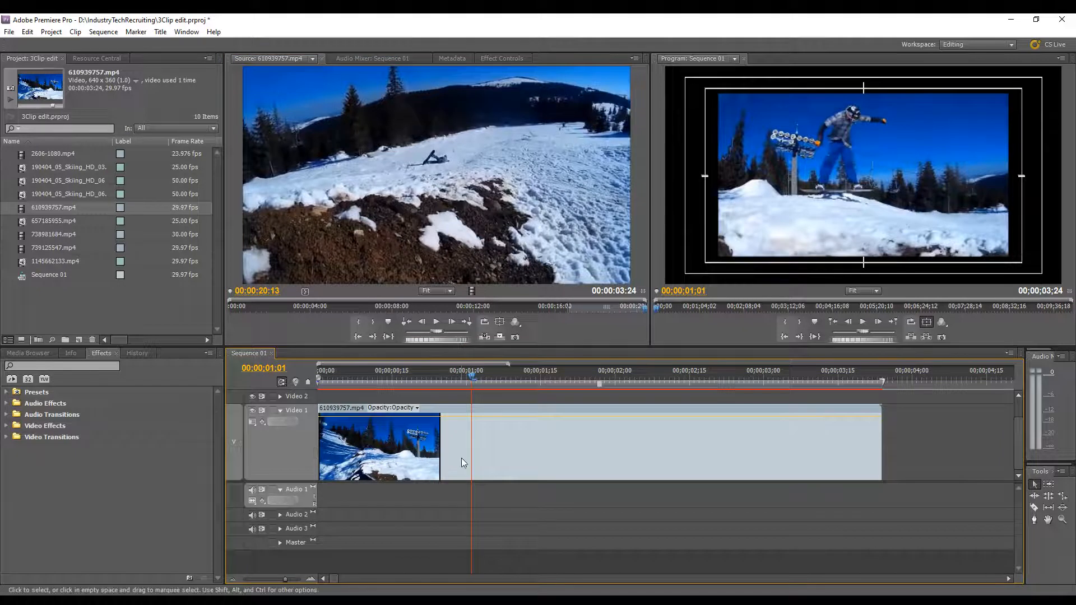
left_click(233, 579)
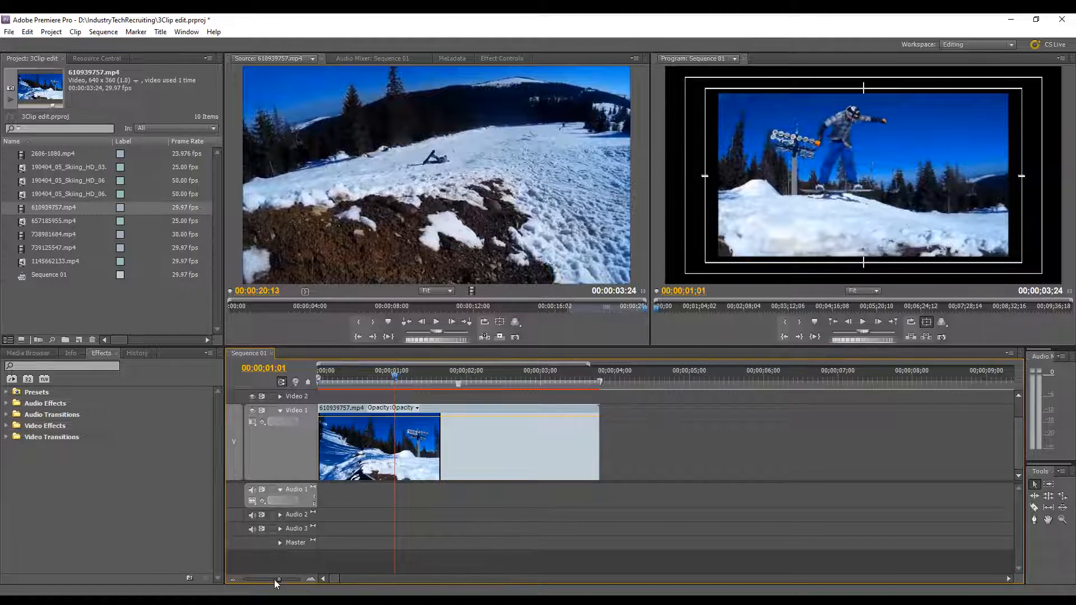
left_click_drag(279, 579, 277, 580)
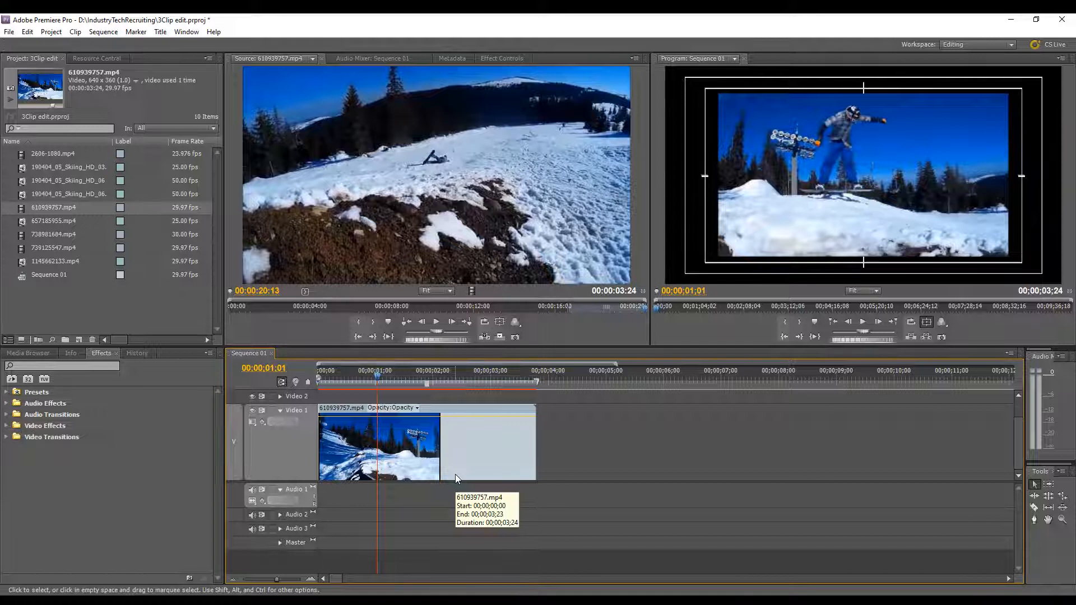
Set the speed of the clip on Video 1 to 50%
left_click(400, 450)
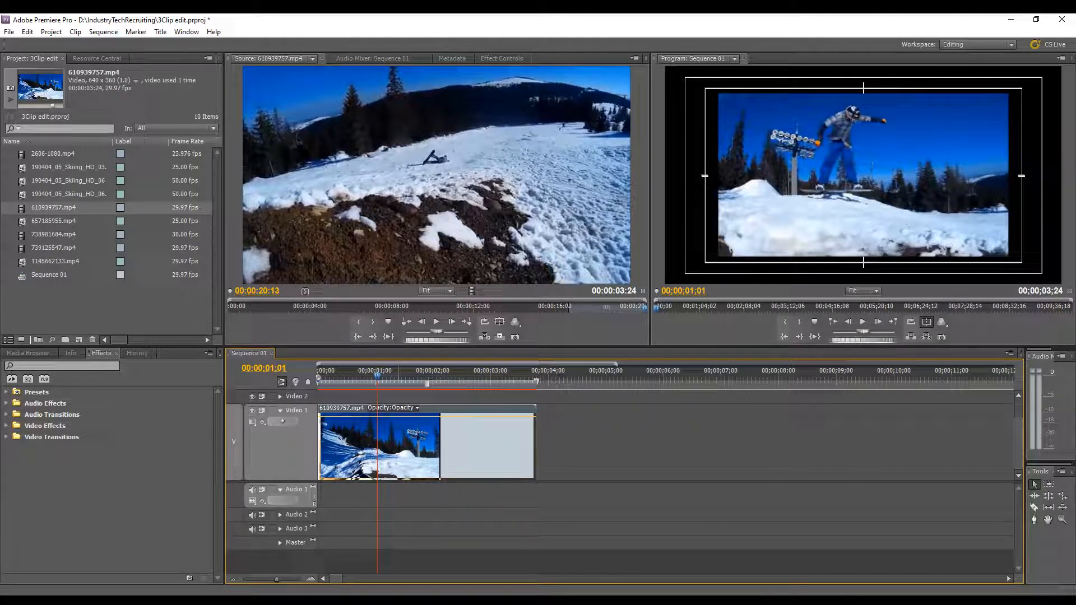
key("ctrl+r")
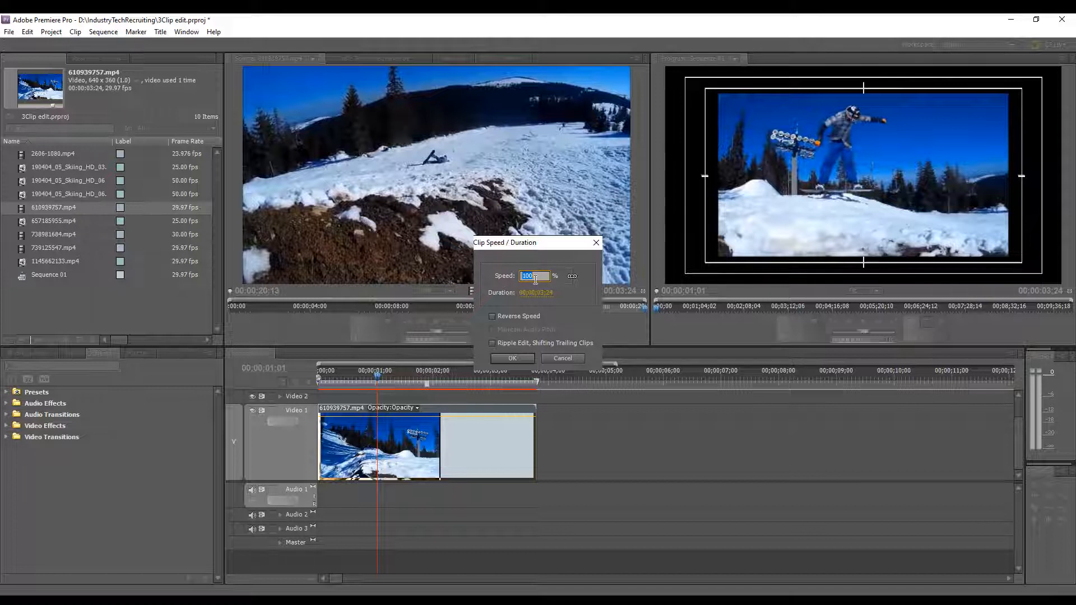
type("50")
left_click(511, 358)
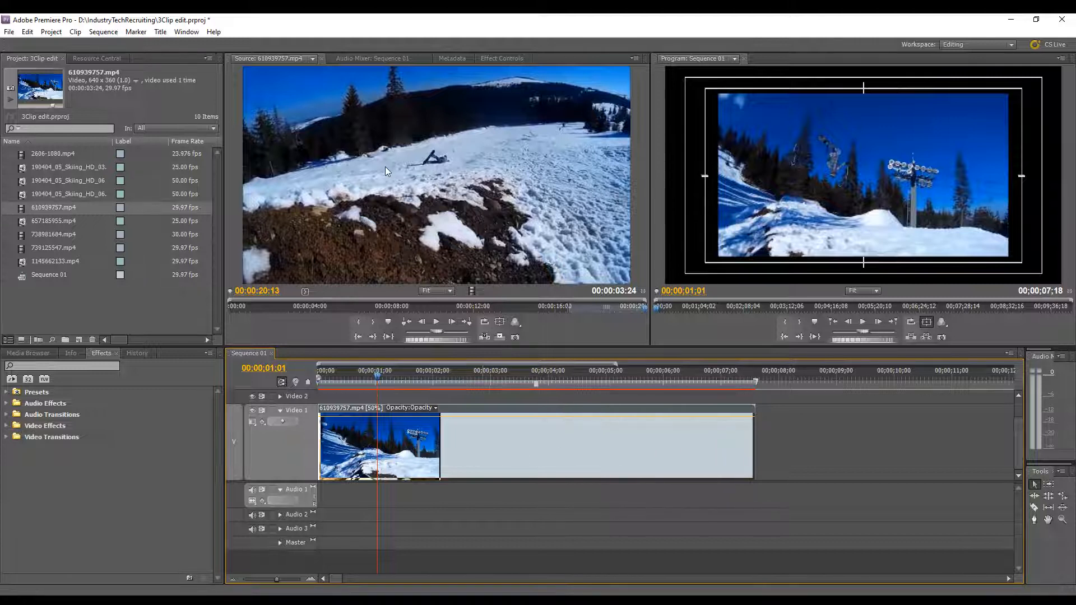
left_click(488, 60)
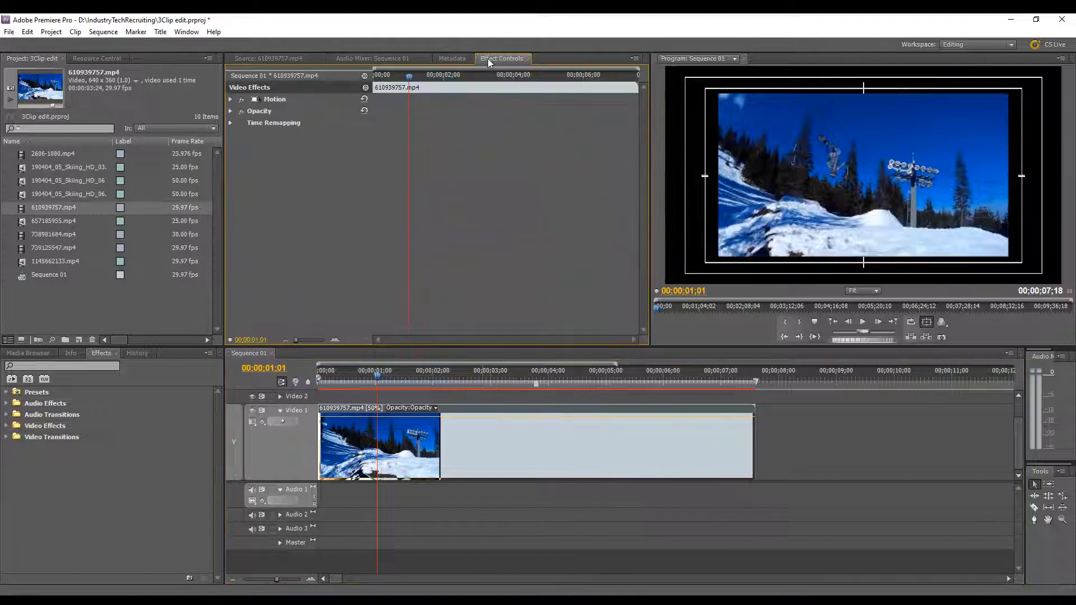
left_click(291, 59)
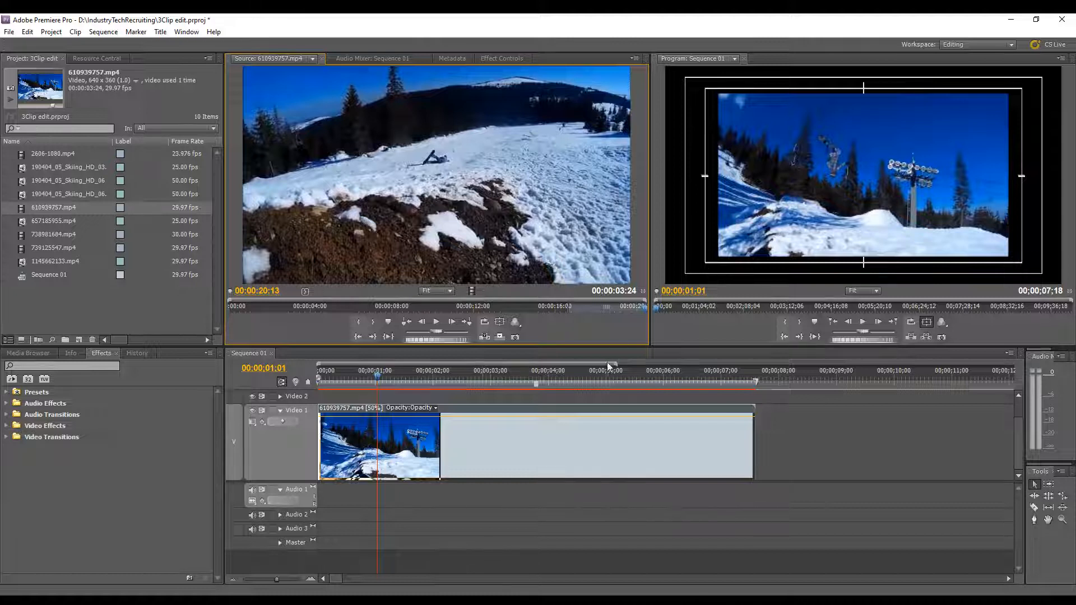
Undo the clip's 50% speed change and scale its picture to fill the frame
left_click(493, 443)
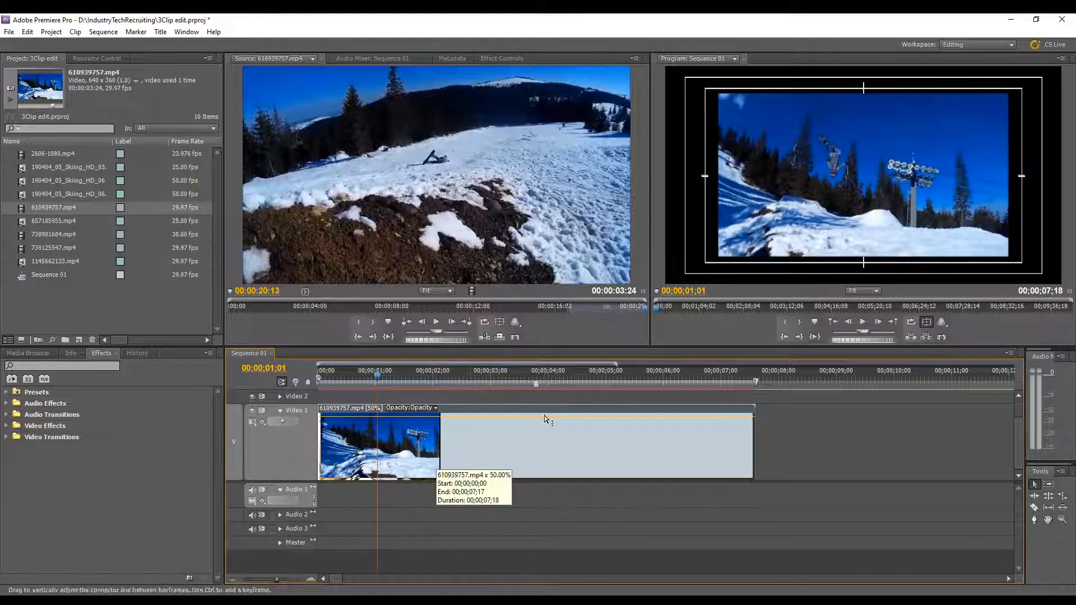
key("ctrl+z")
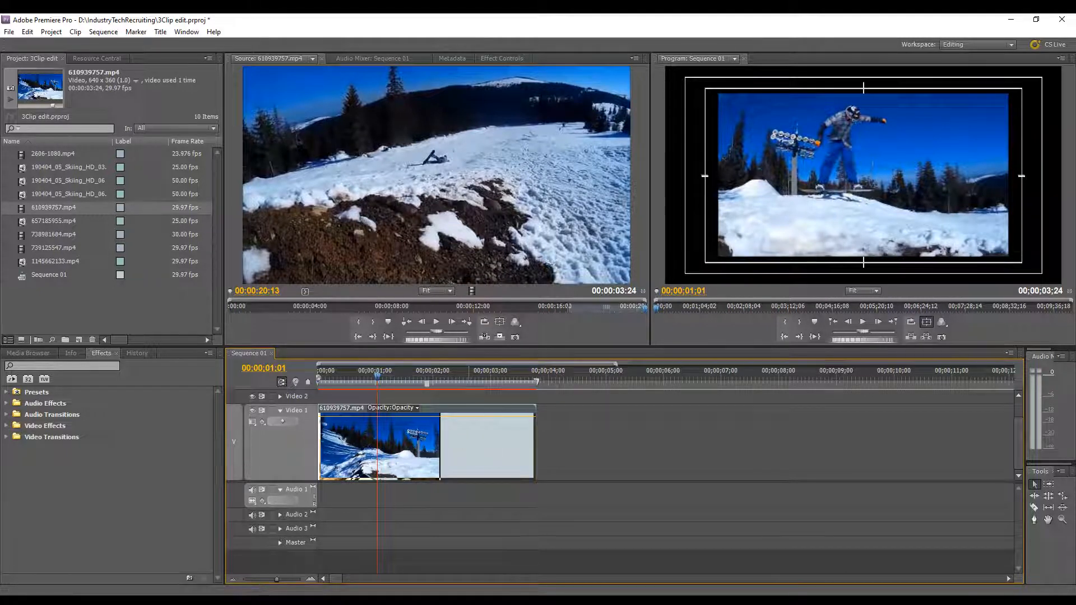
key("ctrl+z")
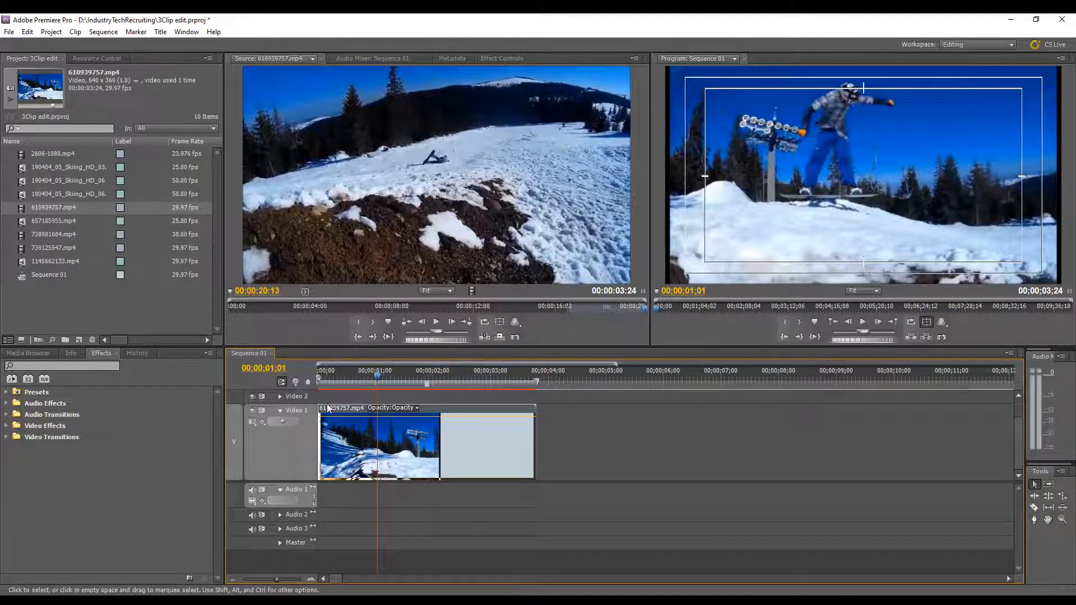
Play the clip at normal speed from near its start
left_click(328, 381)
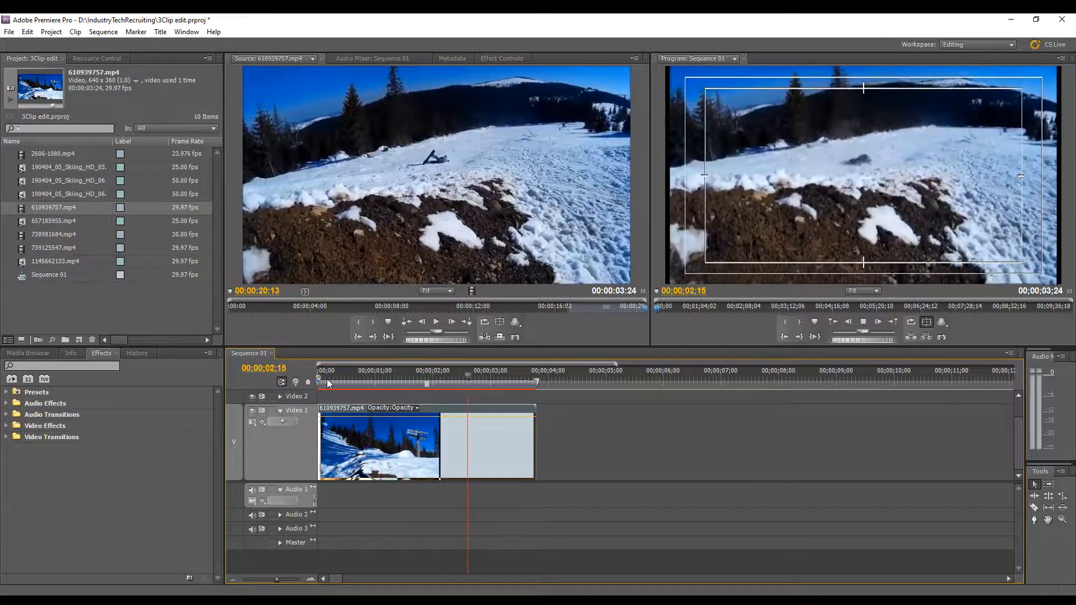
key("space")
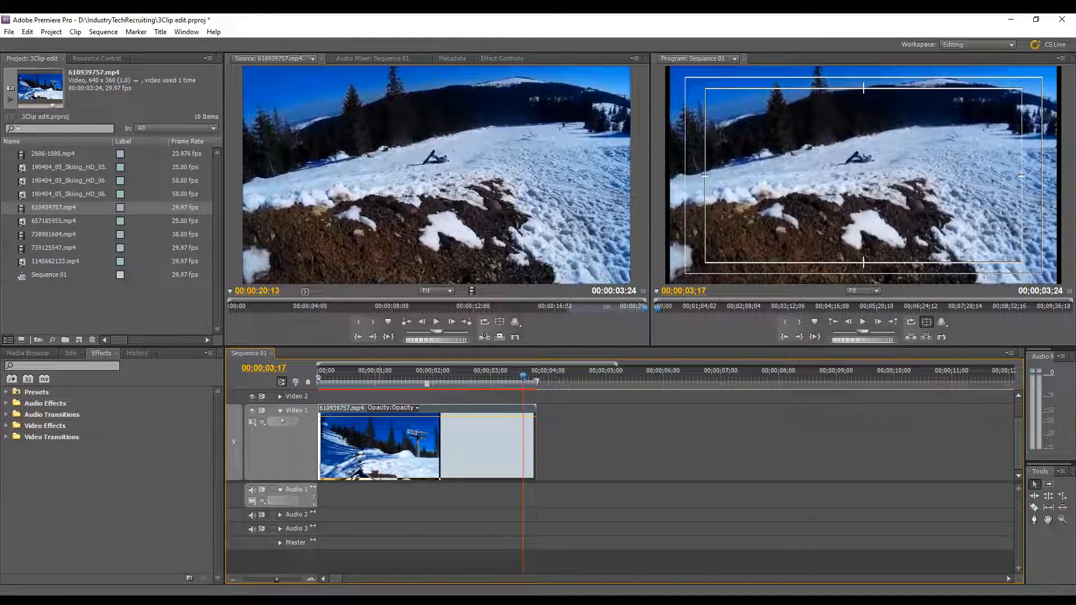
Slow the clip on Video 1 to 50% speed and play it back from near its start
key("ctrl+r")
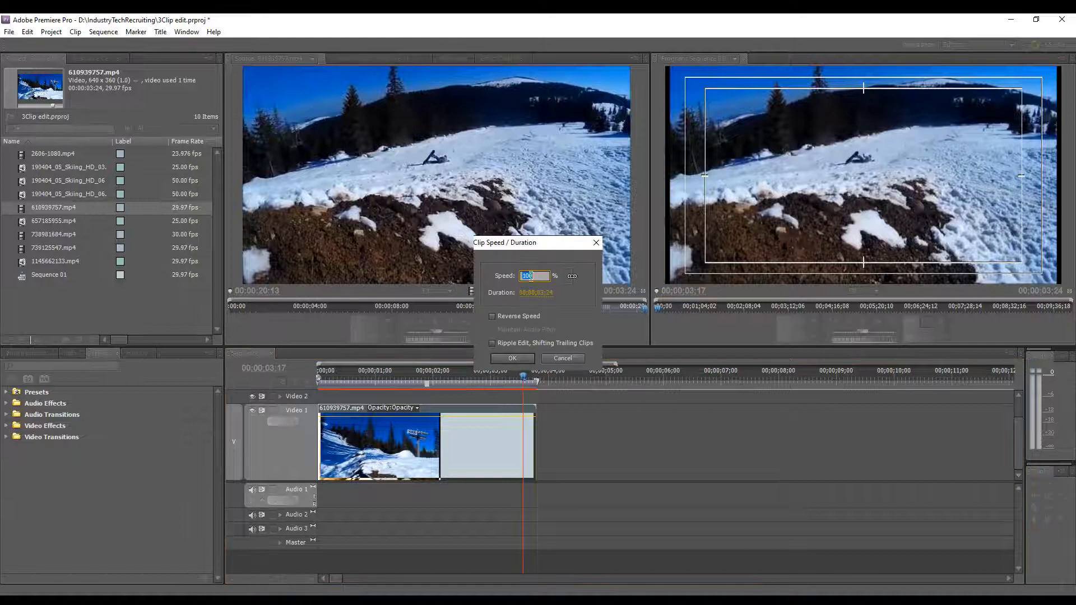
type("50")
left_click(509, 359)
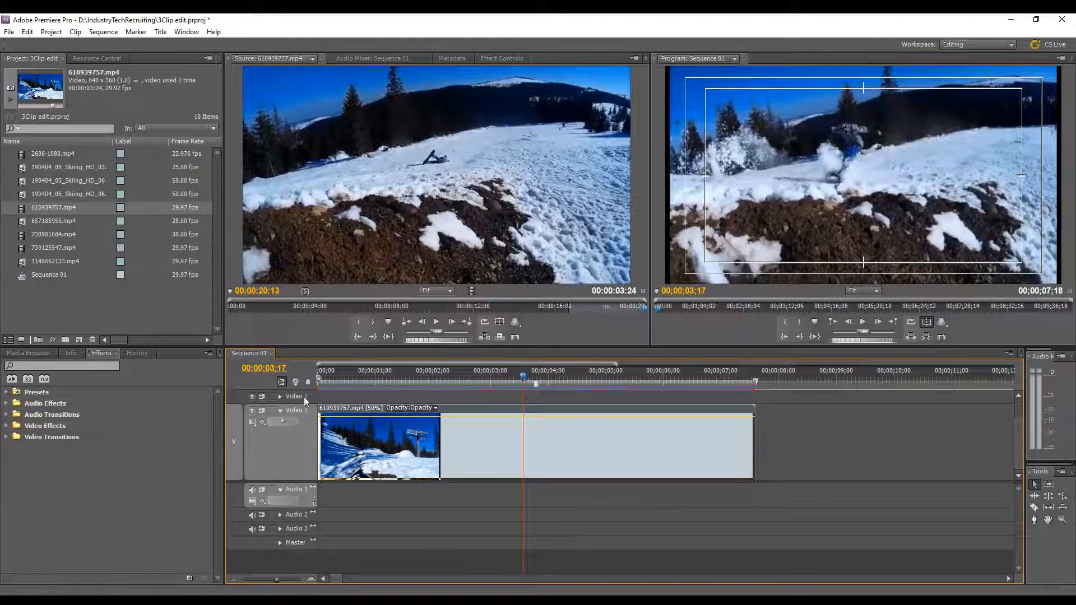
left_click(328, 376)
key("space")
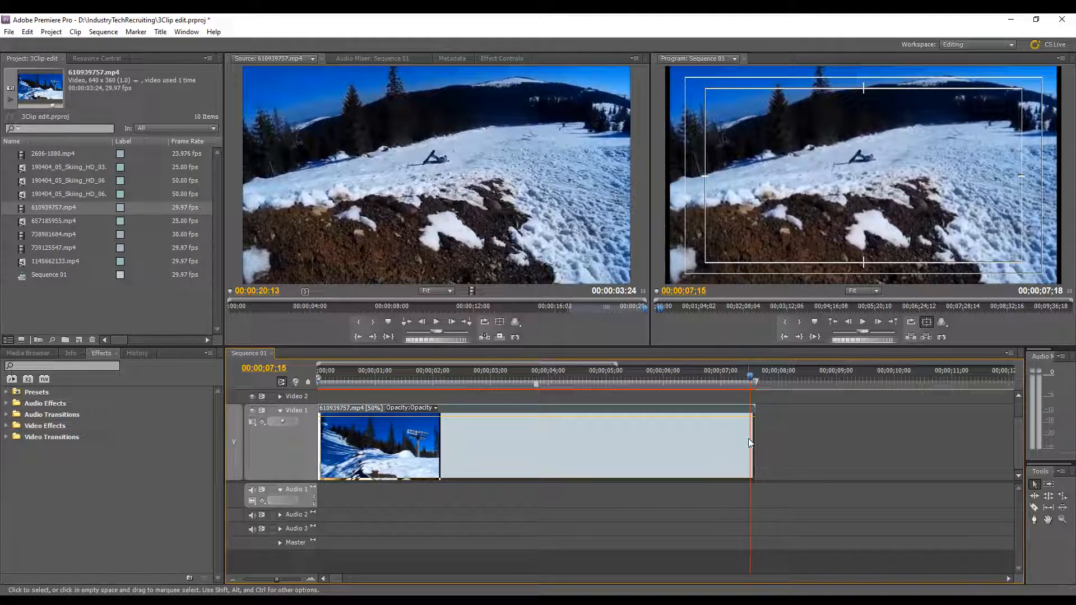
Undo the 50% slowdown and set the clip's duration to 00;00;05;00
key("ctrl+z")
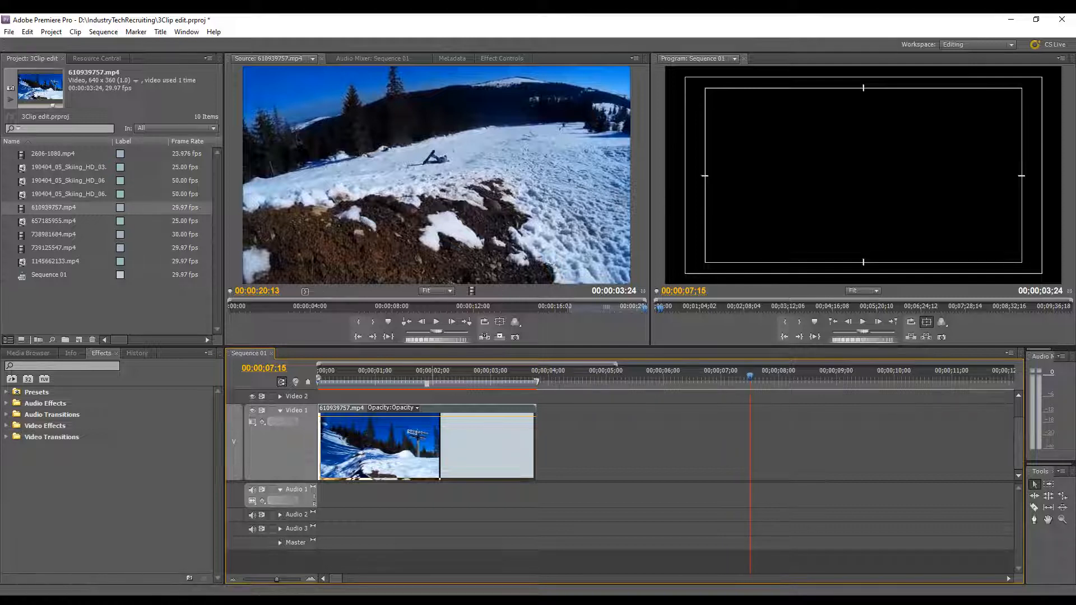
key("ctrl+r")
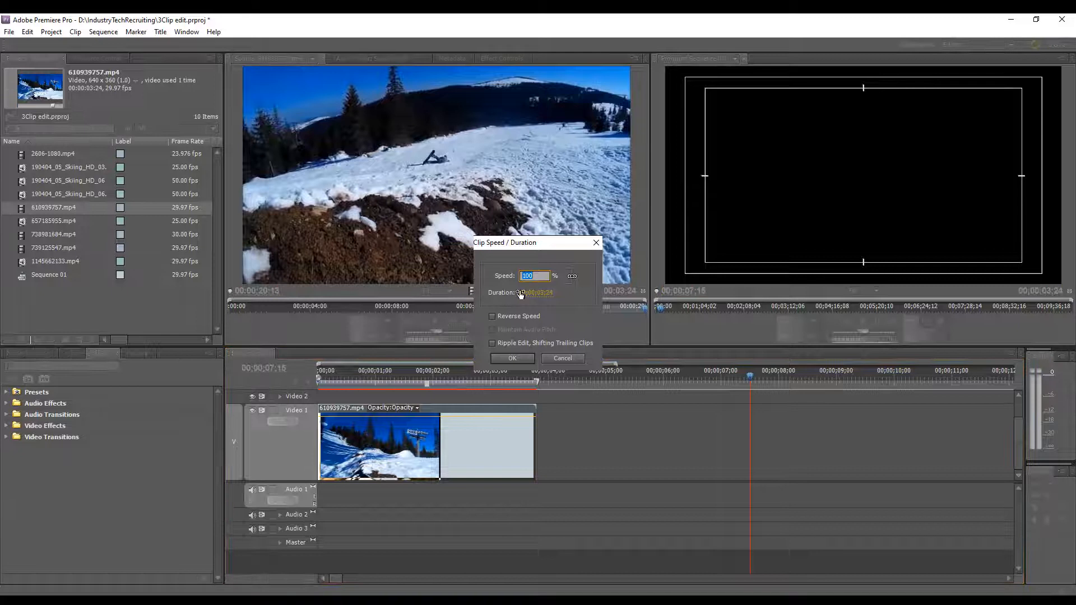
left_click(553, 294)
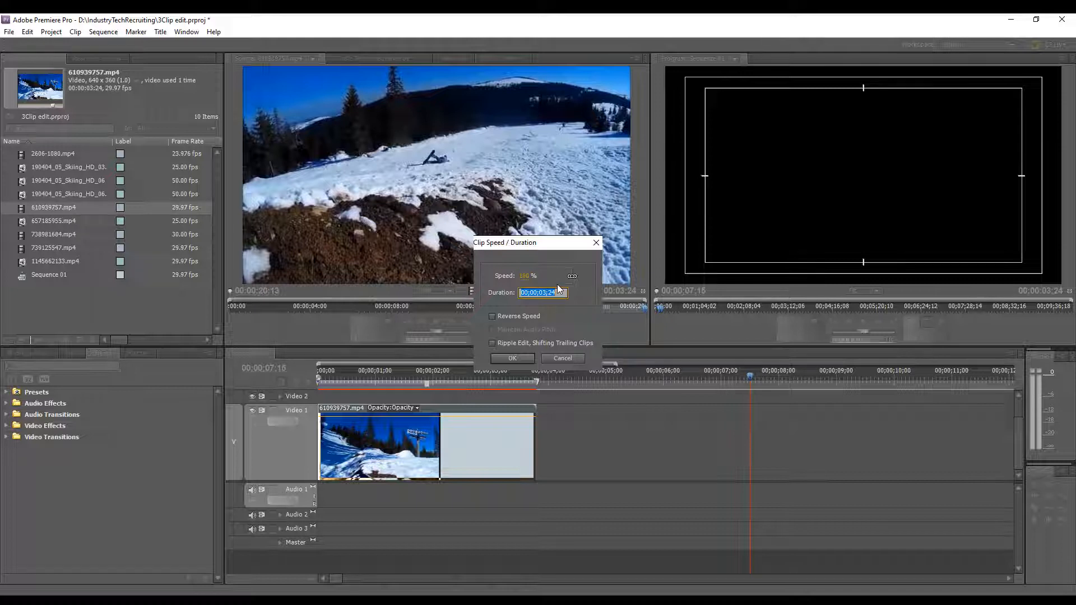
left_click(546, 292)
key("BackSpace")
key("BackSpace")
type("00")
left_click(514, 358)
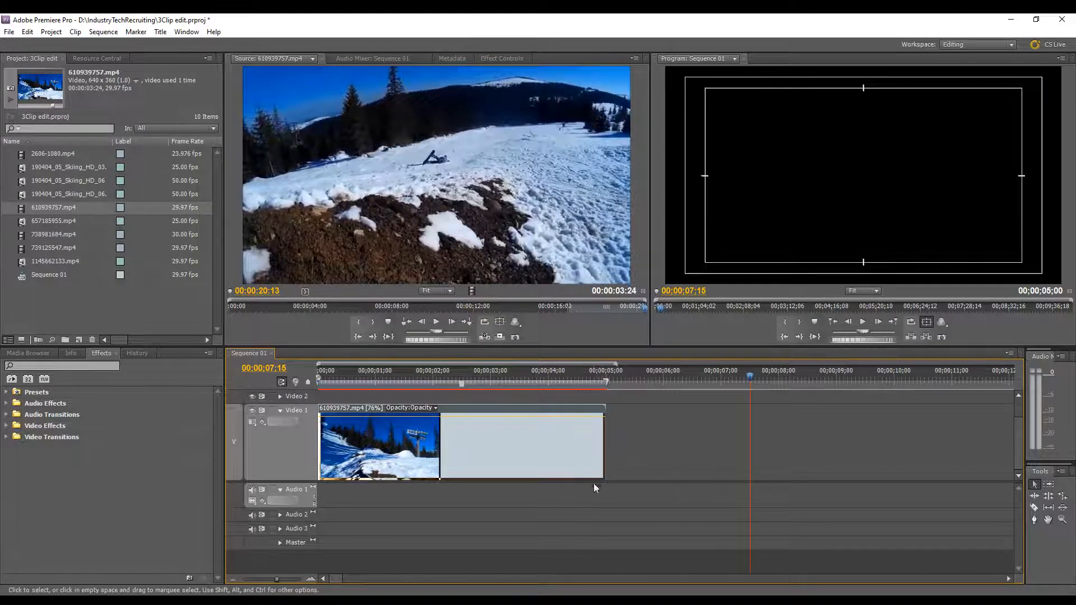
Play the five-second clip from near its start and check its speed in the Clip Speed / Duration settings
key("Home")
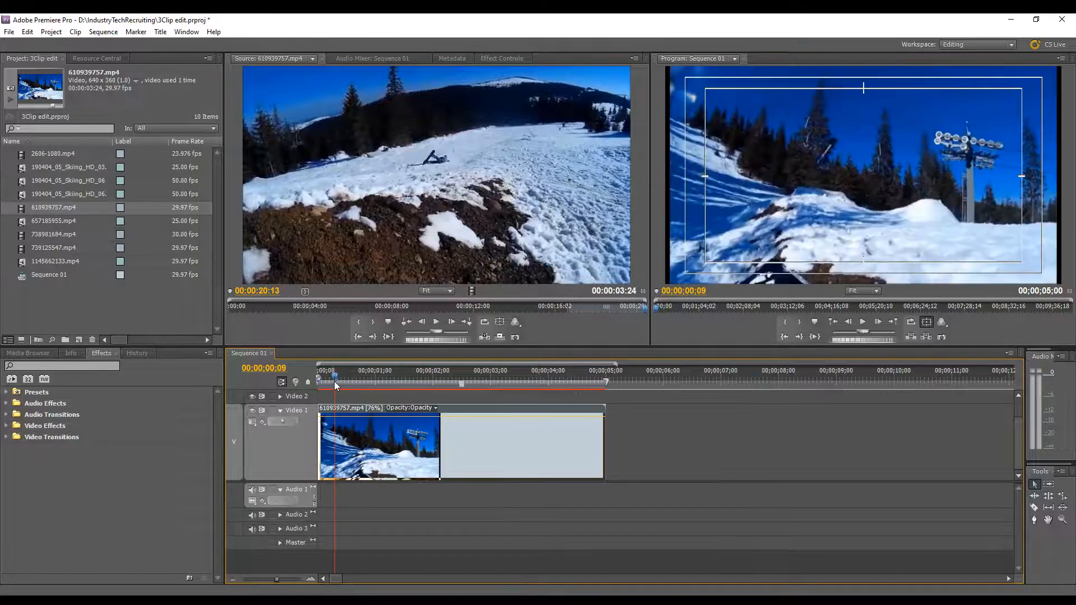
key("space")
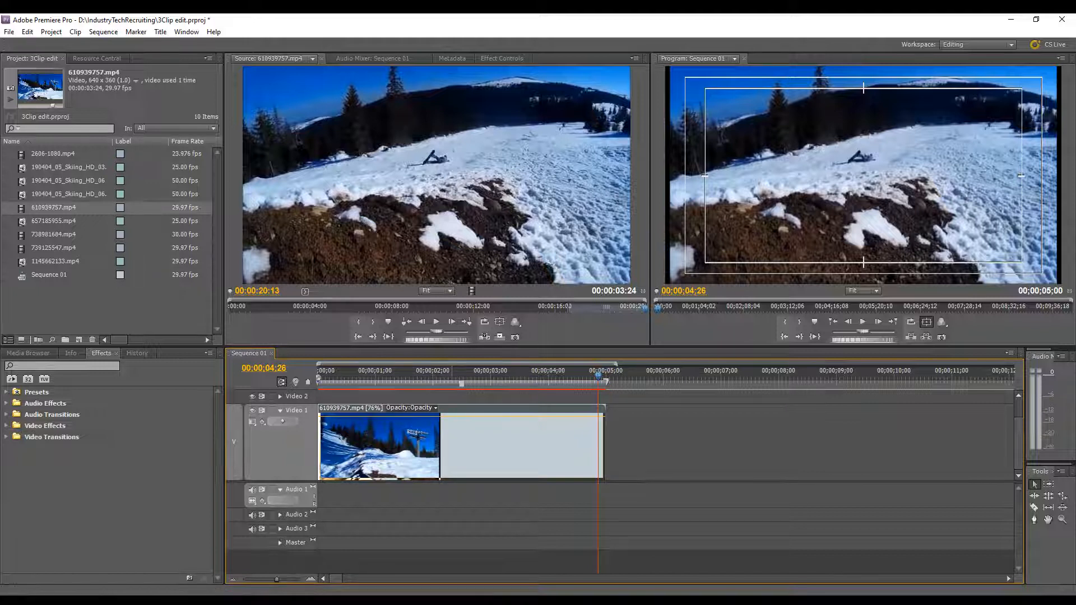
key("ctrl+r")
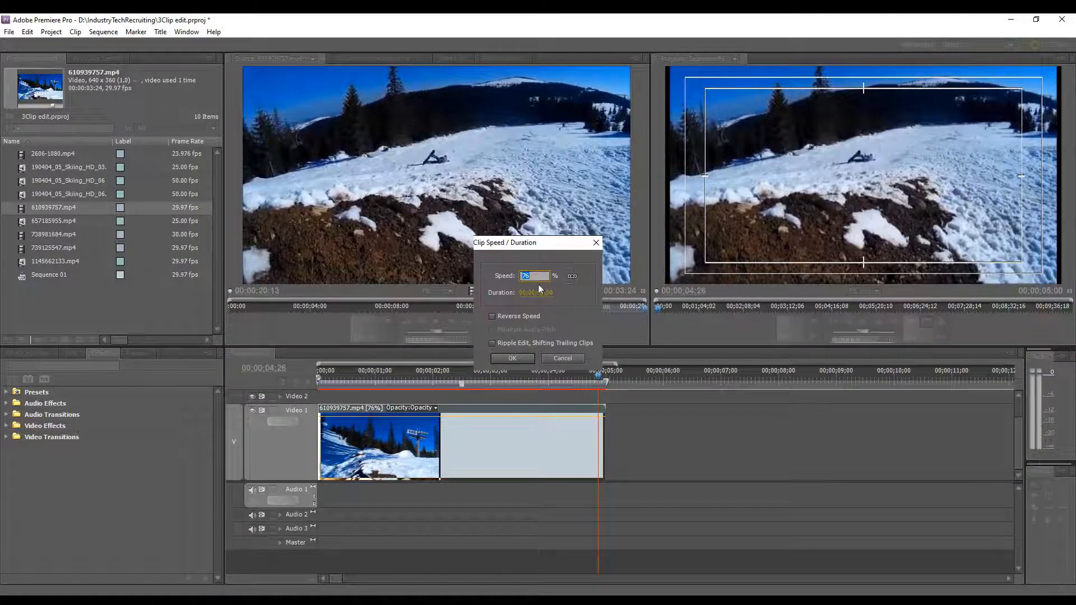
left_click(595, 243)
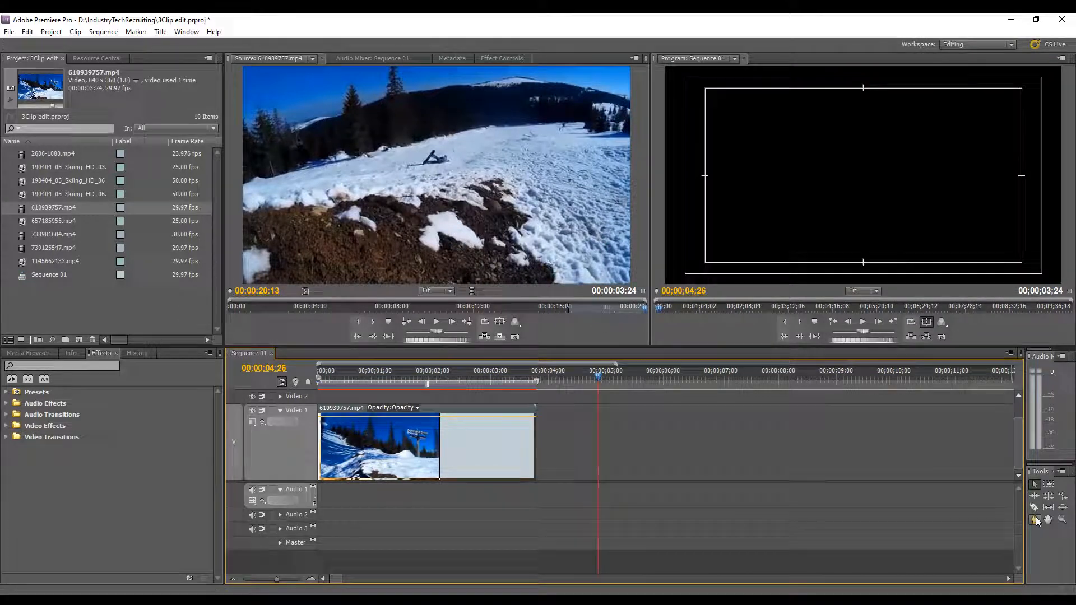
Extend the clip's end to about 00;00;05;01 with the Rate Stretch tool and play the result
left_click(1063, 497)
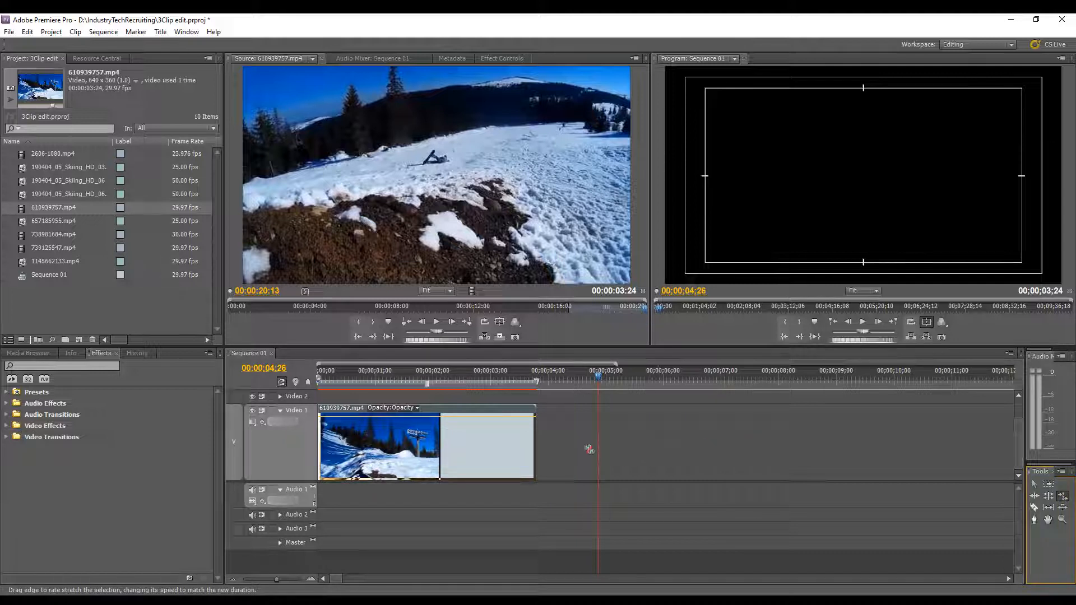
left_click(534, 441)
left_click_drag(534, 441, 604, 437)
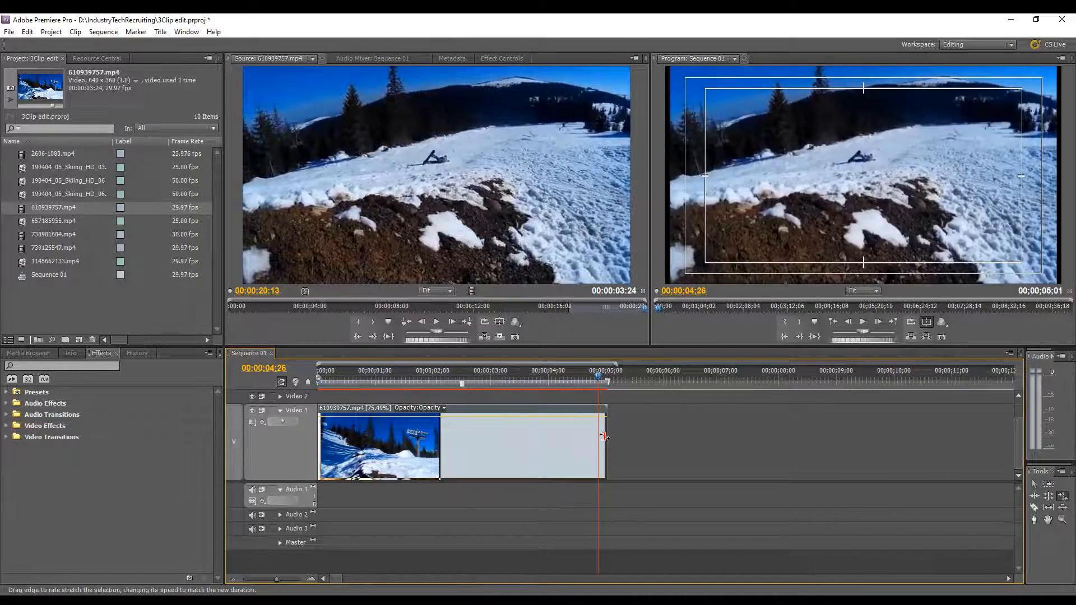
left_click(335, 381)
key("space")
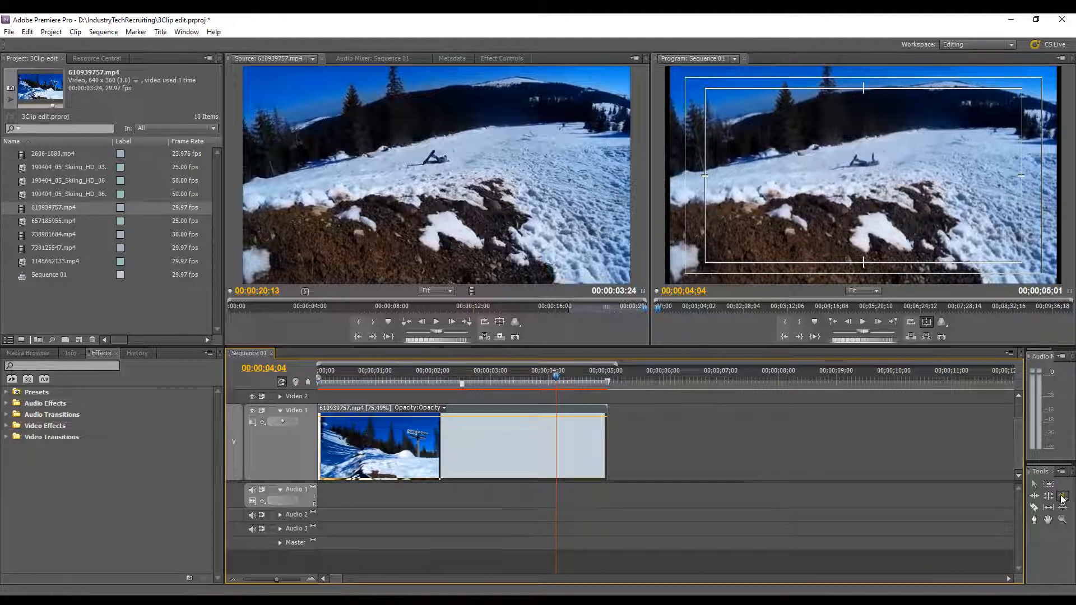
Return to the Selection tool, undo the rate stretch and deselect the clip
left_click(1034, 483)
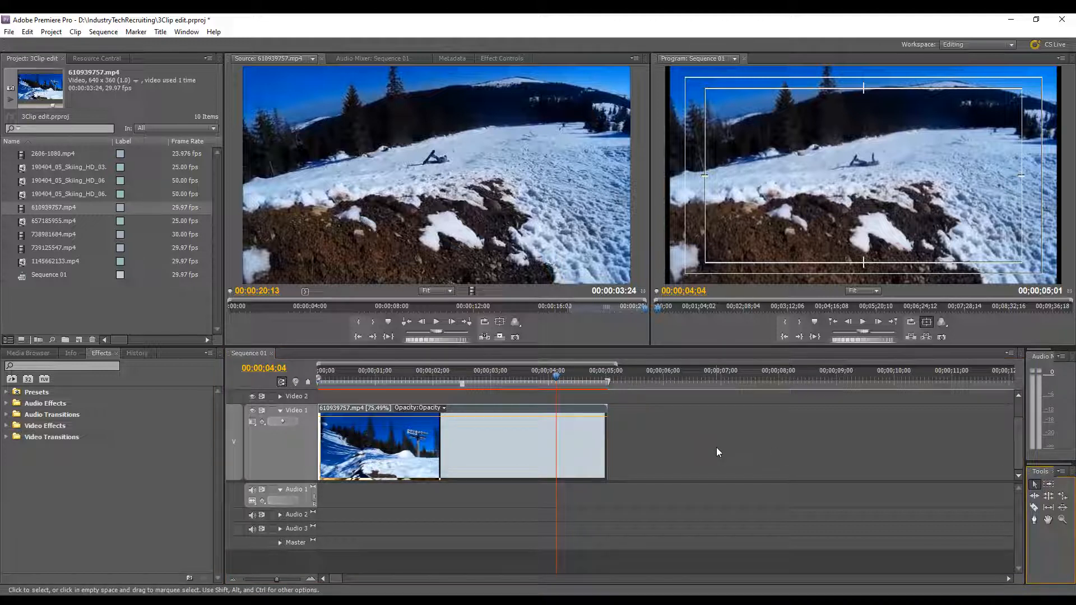
key("ctrl+z")
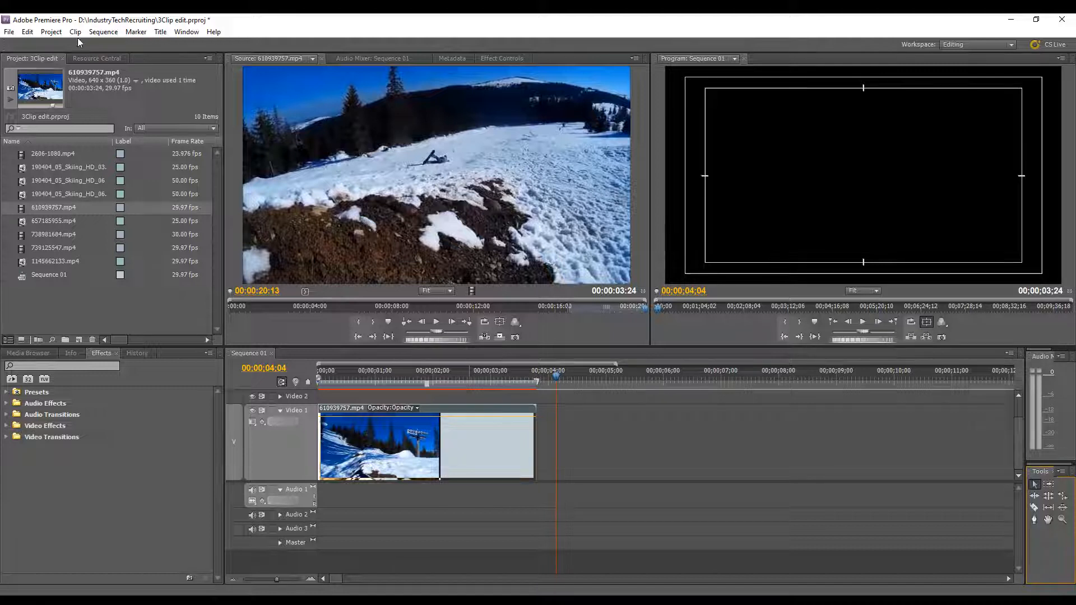
left_click(31, 34)
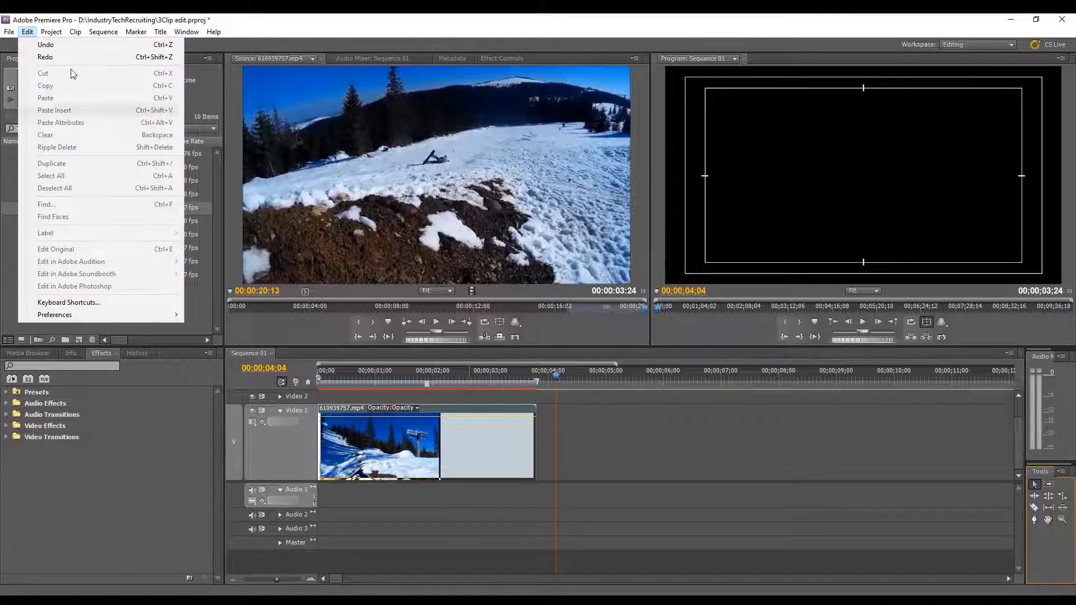
left_click(633, 455)
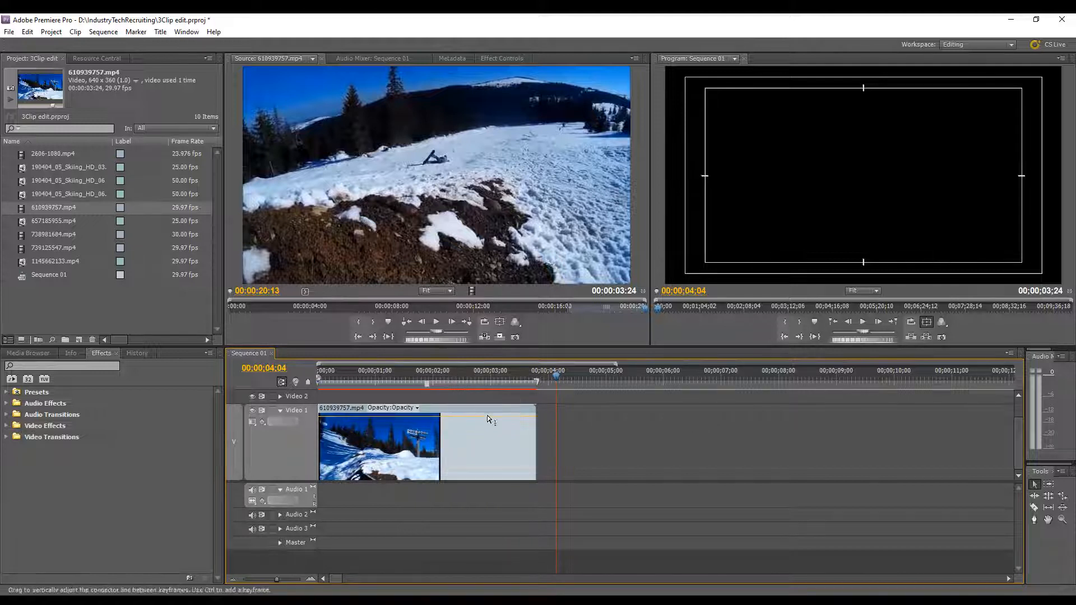
Step through the snowboarder's jump frame by frame and park the playhead at the landing, 00;00;01;12
left_click(401, 377)
key("Left")
key("Left")
key("Left")
key("Left")
key("Left")
key("Left")
key("Left")
key("Left")
key("Left")
key("Left")
key("Left")
key("Left")
key("Left")
key("Left")
key("Left")
key("Left")
key("Left")
key("Left")
key("Left")
key("Left")
key("Left")
key("Left")
key("Left")
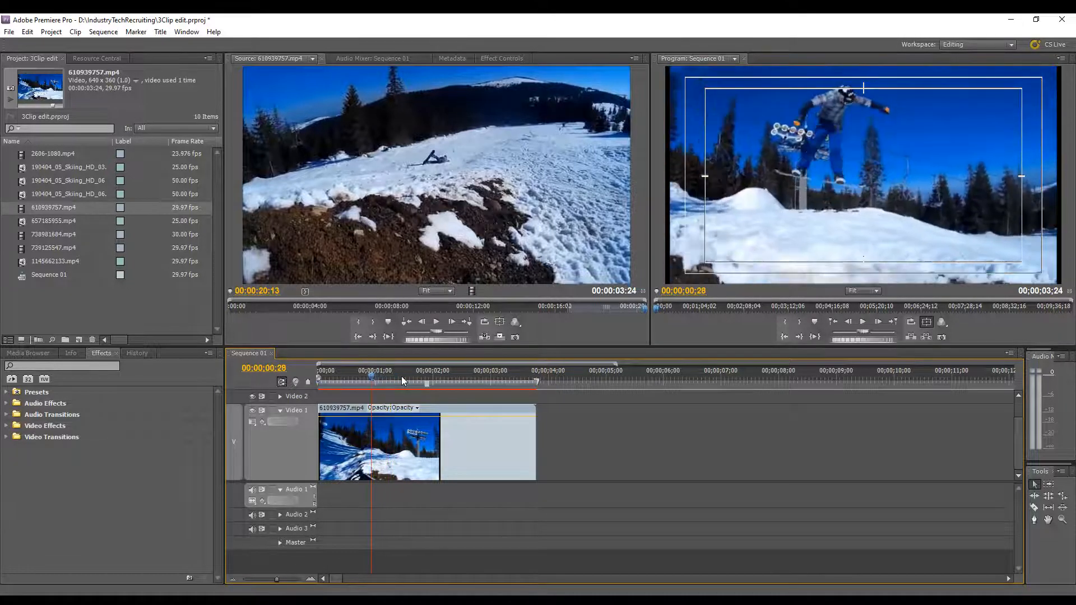
key("Right")
key("Right")
key("Right")
key("Right")
key("Right")
key("Right")
key("Right")
key("Right")
key("Right")
key("Right")
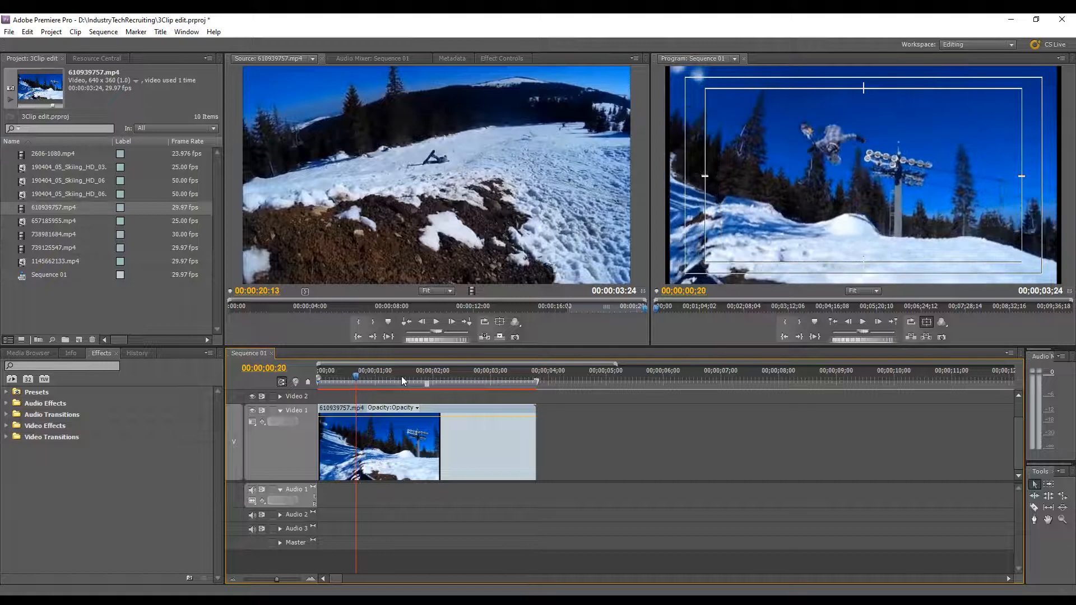
key("Right")
key("Right")
key("Right")
key("Right")
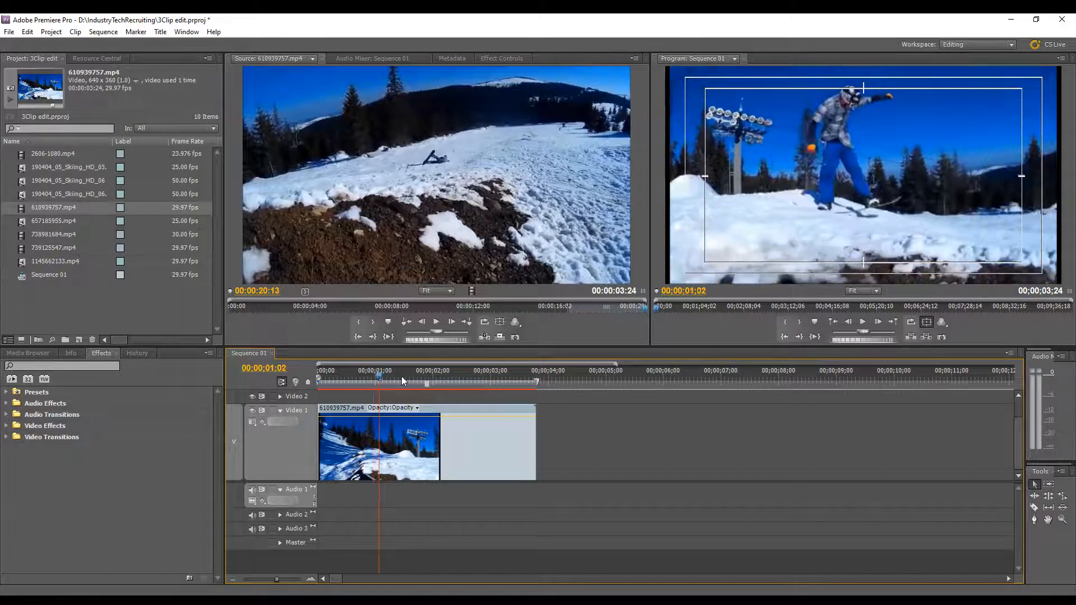
key("Right")
key("Right")
key("Right")
key("Right")
key("Right")
key("Right")
key("Right")
key("Right")
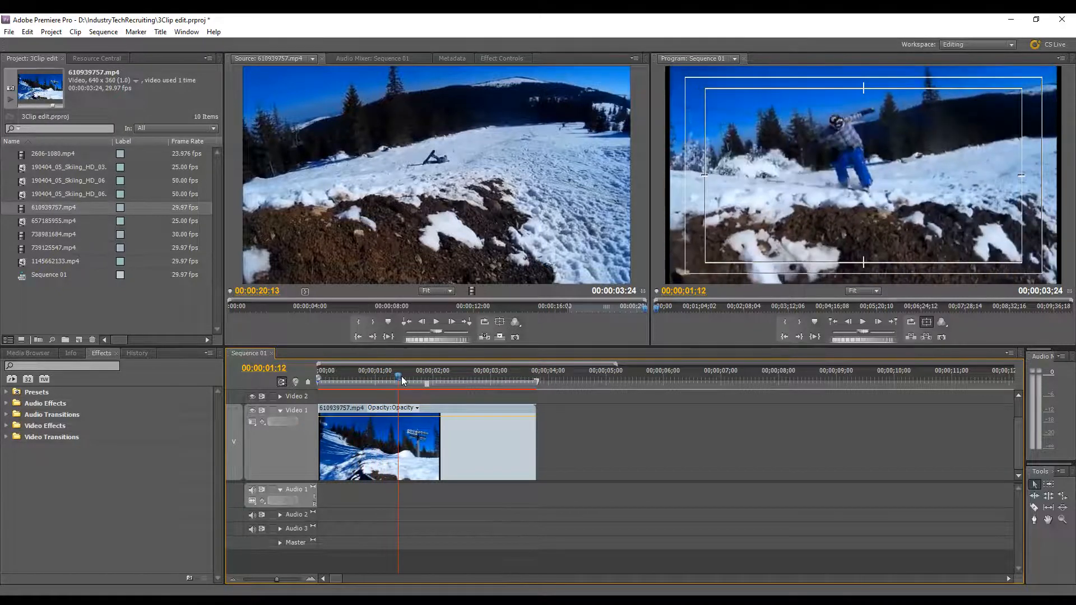
Display the clip's Time Remapping Speed line and add a speed keyframe on it at 00;00;01;12
left_click(416, 409)
mouse_move(443, 432)
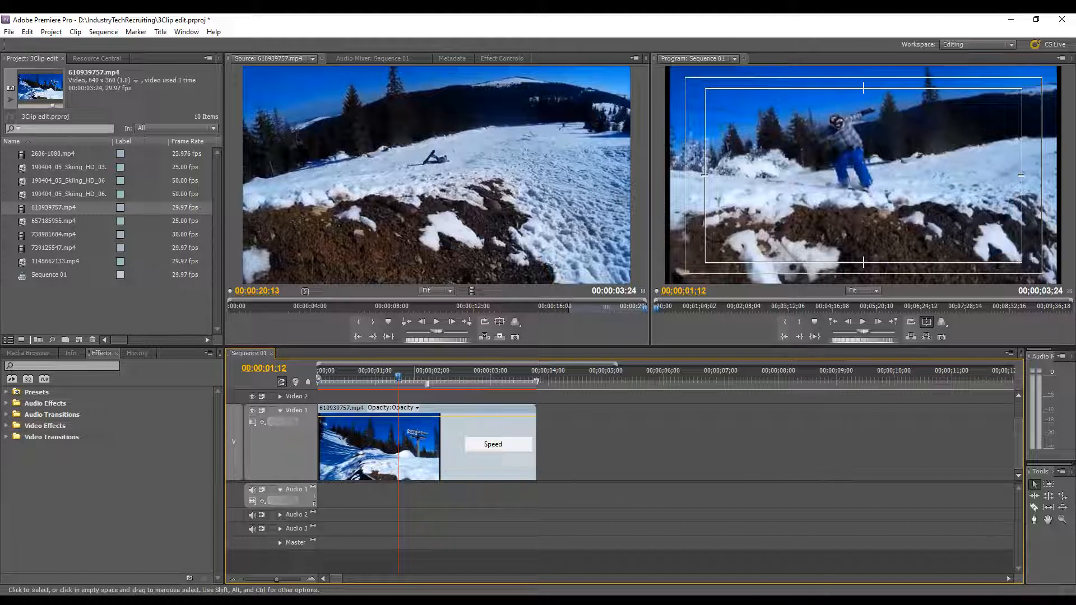
left_click(481, 446)
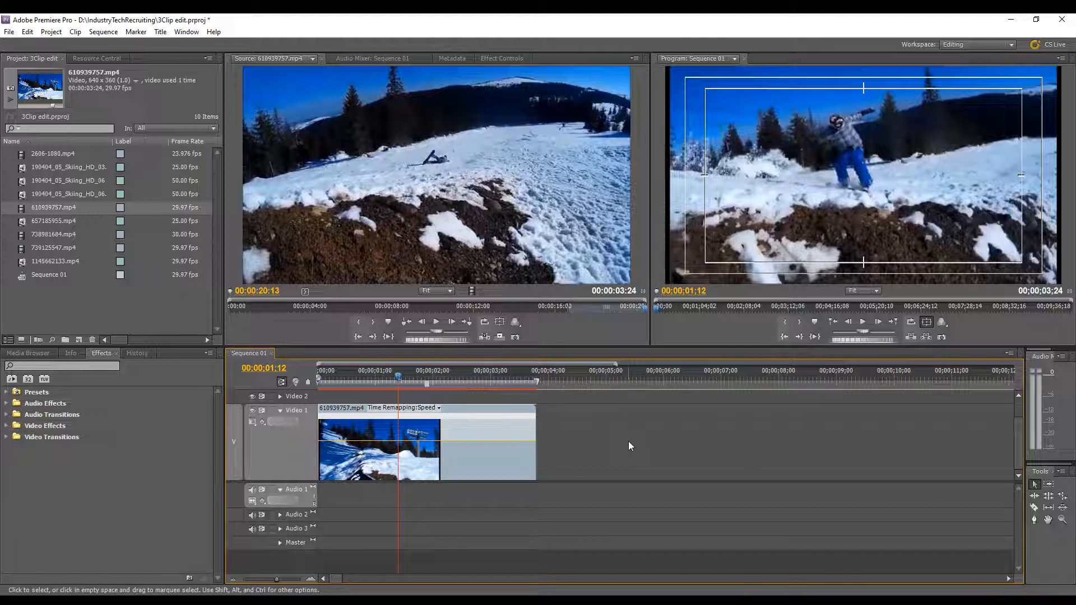
left_click(398, 445, "ctrl")
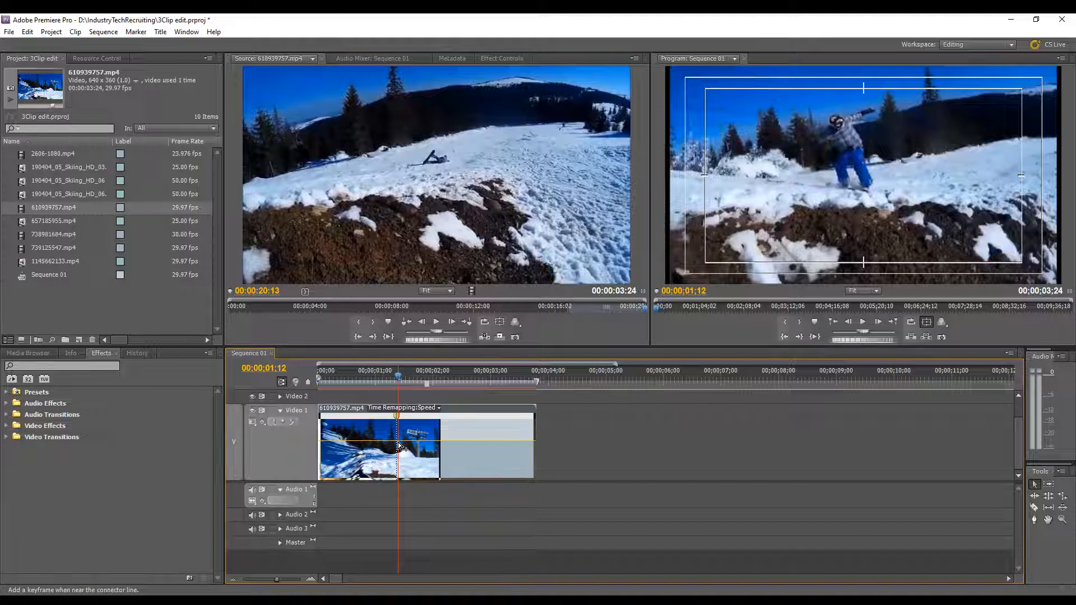
mouse_move(399, 445)
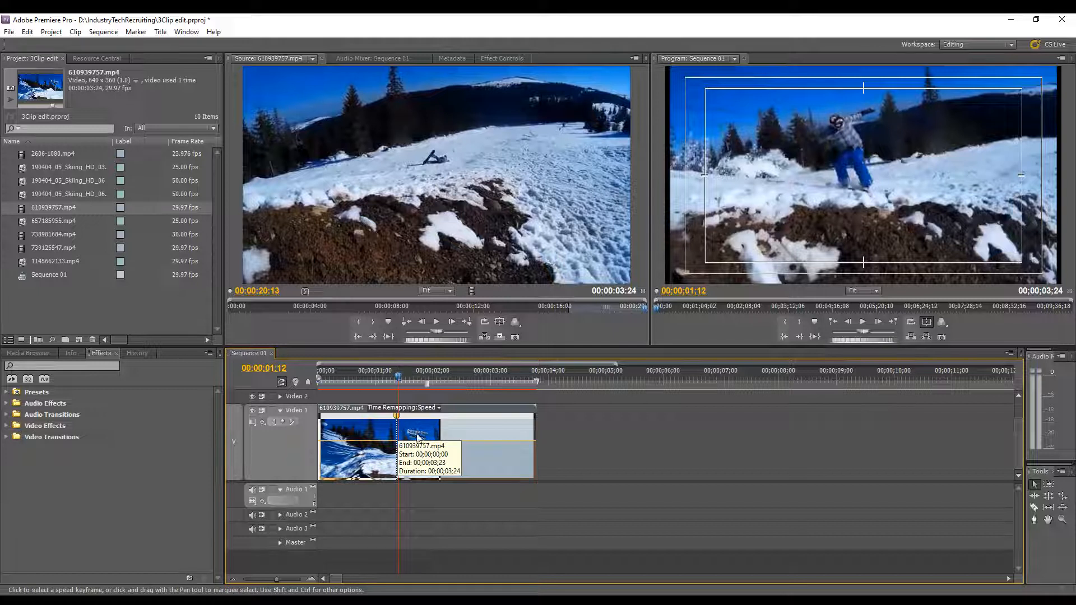
Slow down the section after the speed keyframe until the clip lasts about 00;00;09;14 and play it from 00;00;00;10
mouse_move(444, 441)
left_mouse_down()
mouse_move(443, 484)
mouse_move(445, 461)
left_mouse_up()
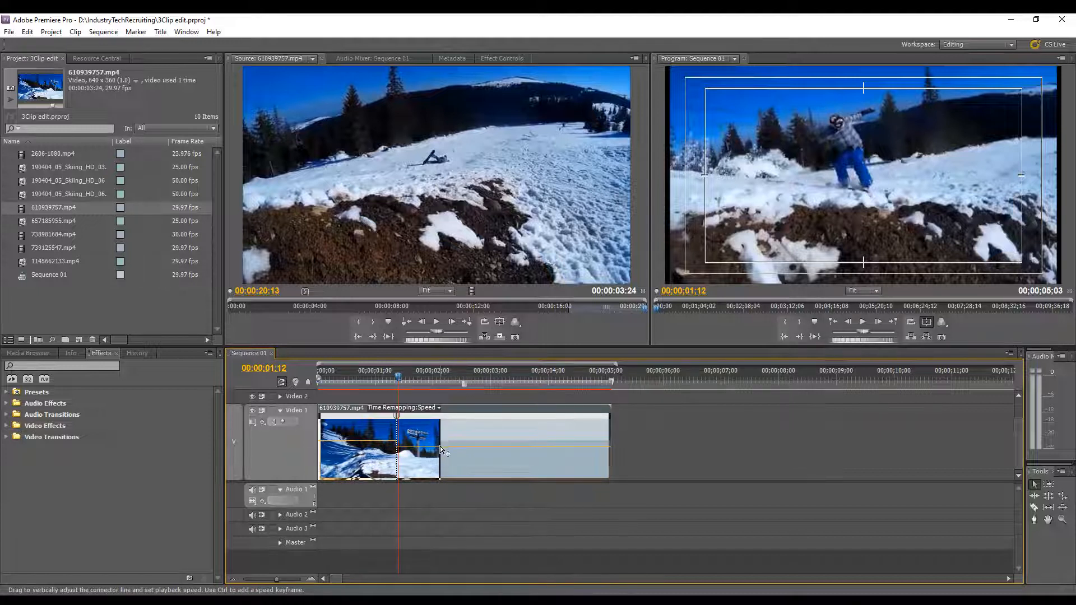
left_click_drag(439, 446, 441, 468)
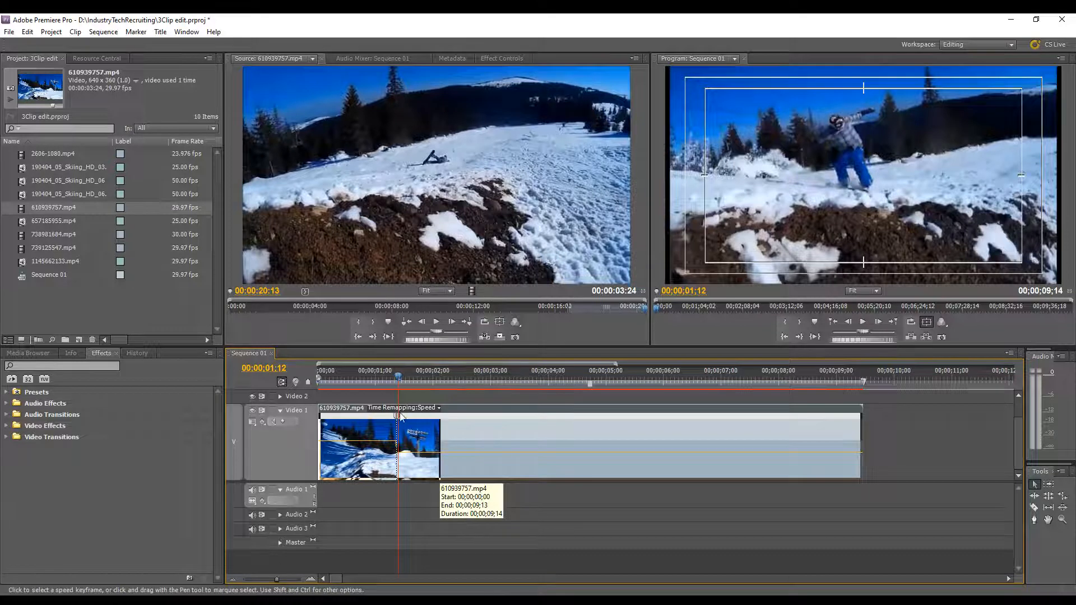
left_click(338, 384)
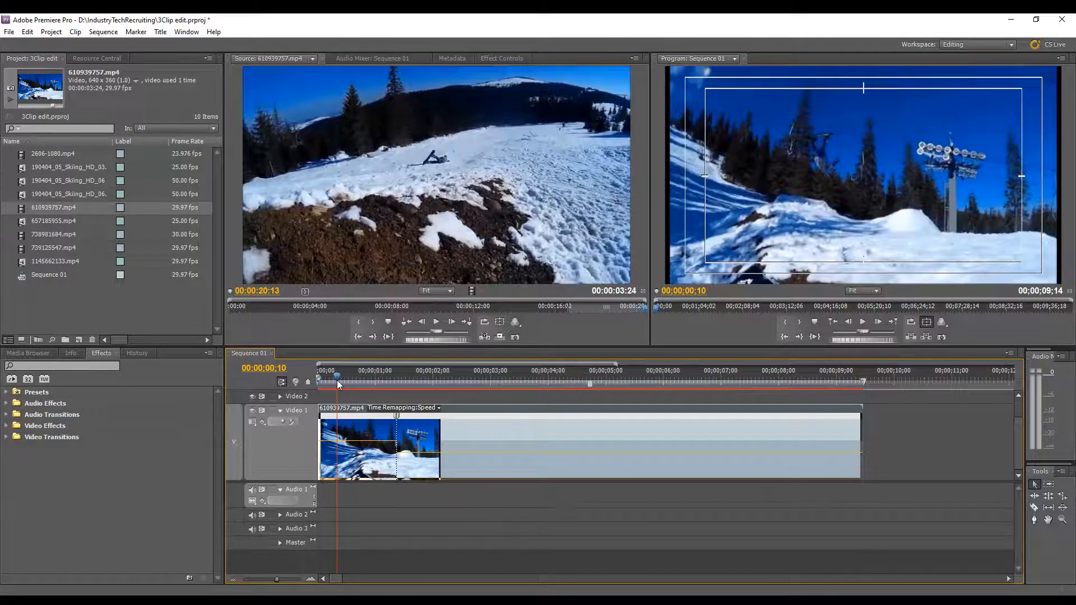
key("space")
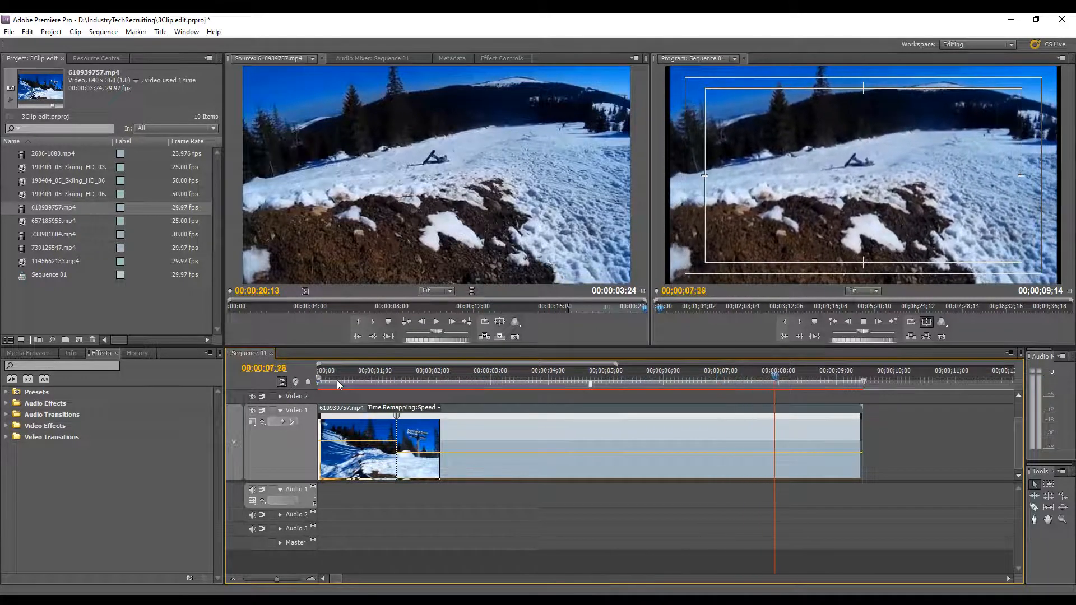
key("space")
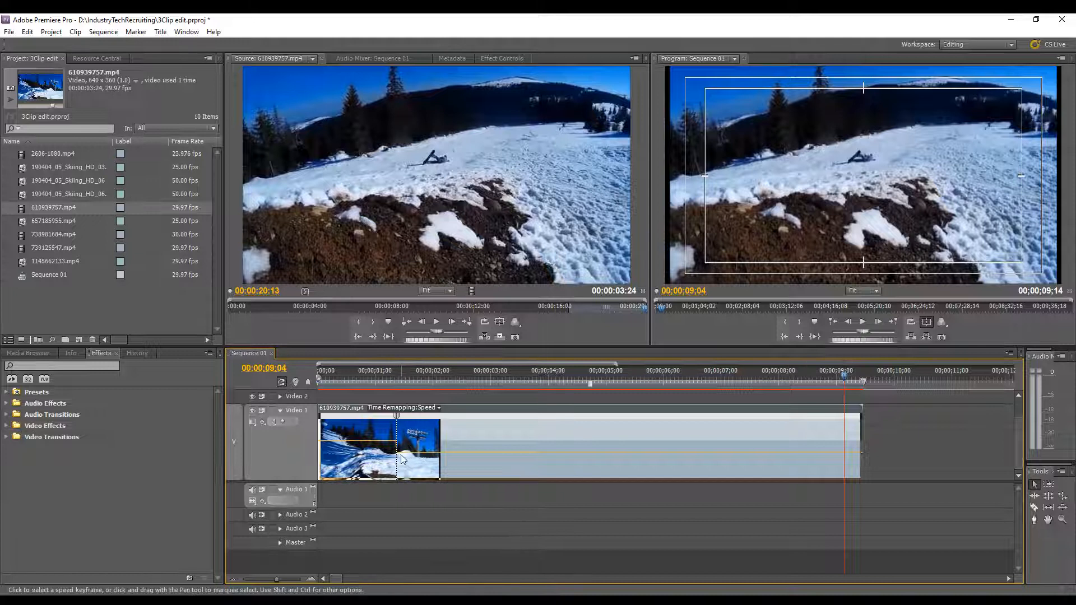
Raise the speed line after the keyframe so the whole clip lasts about 00;00;05;03
left_click(426, 413)
left_click(418, 413)
left_click_drag(499, 463, 498, 456)
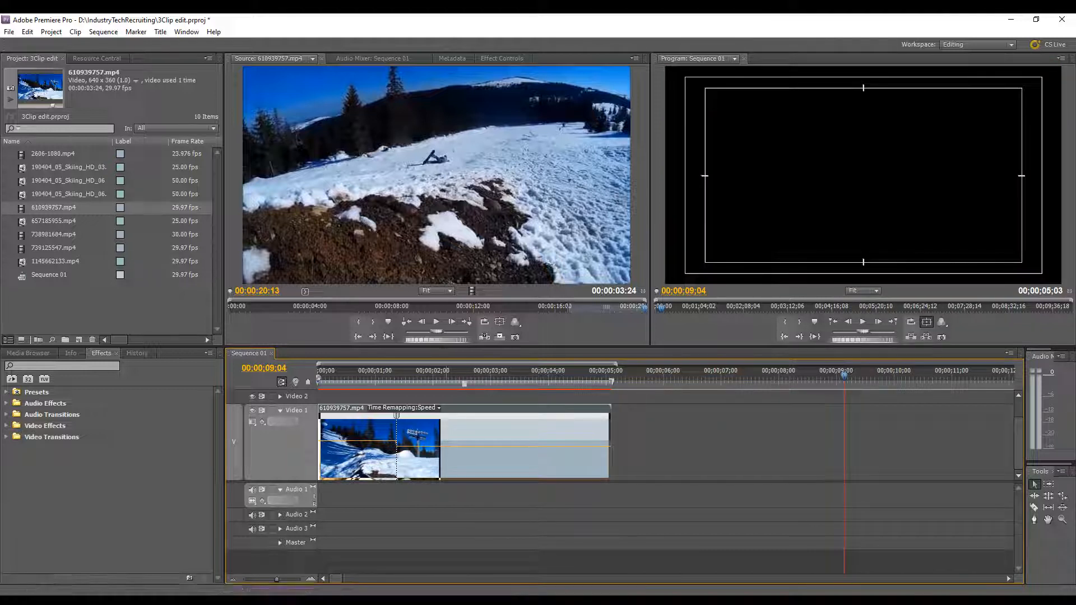
Review the Clip Speed / Duration settings and the Rate Stretch tool without changing the clip, ending on the Selection tool
key("ctrl+r")
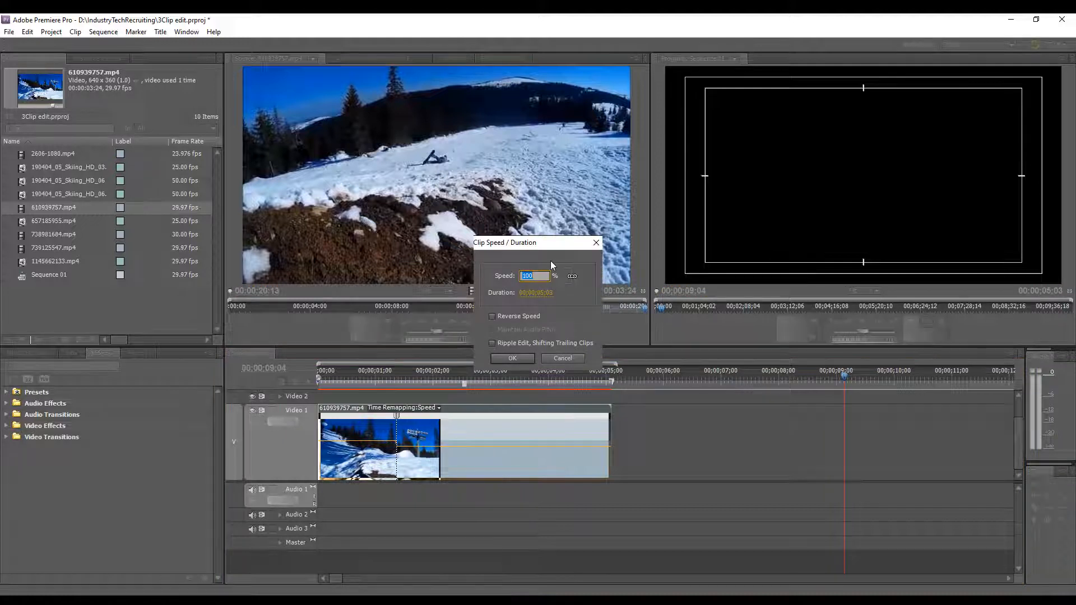
left_click(595, 243)
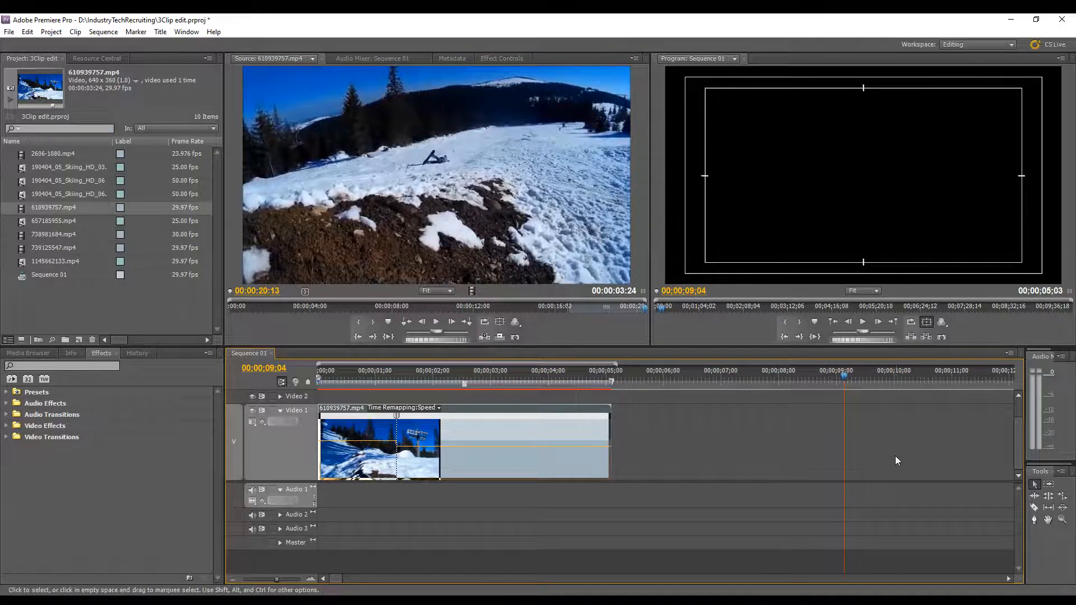
left_click(1062, 496)
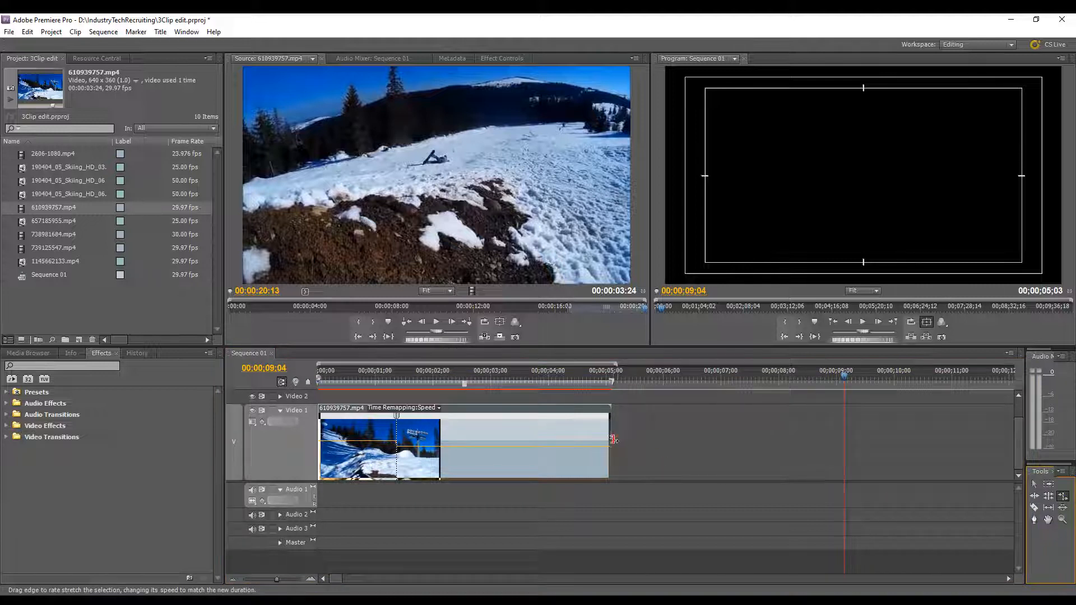
left_click(1033, 483)
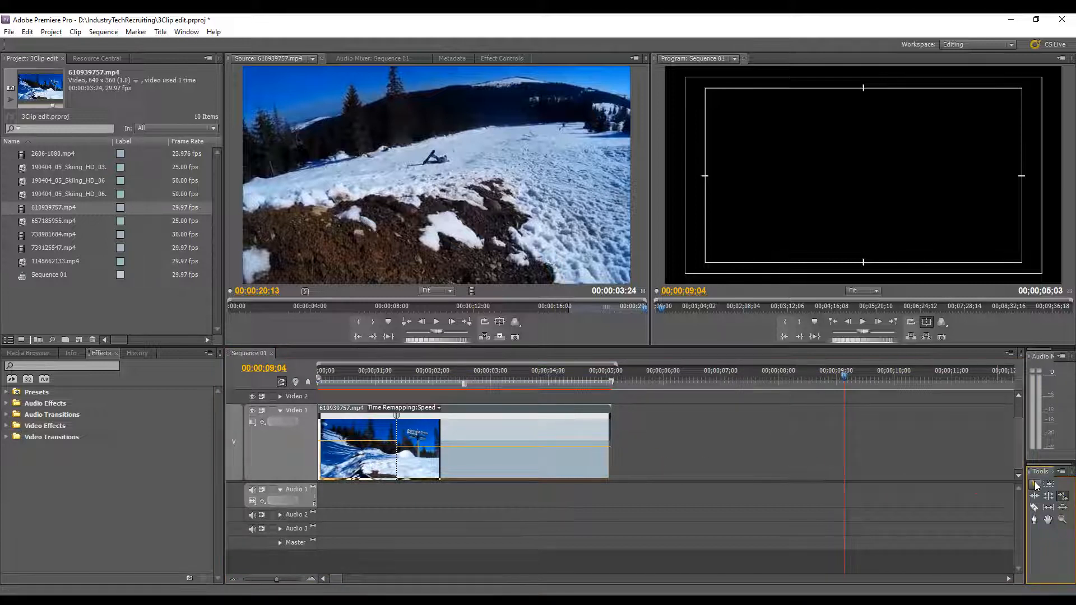
Review the Time Remapping Speed option in the clip's effect property list
left_click(434, 407)
left_click(434, 408)
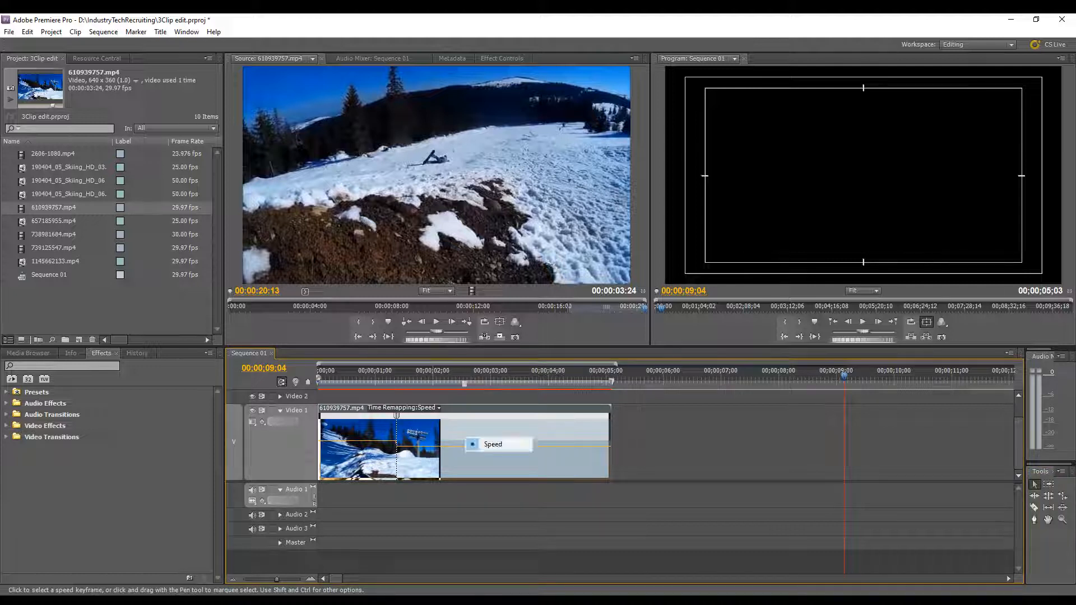
left_click(492, 444)
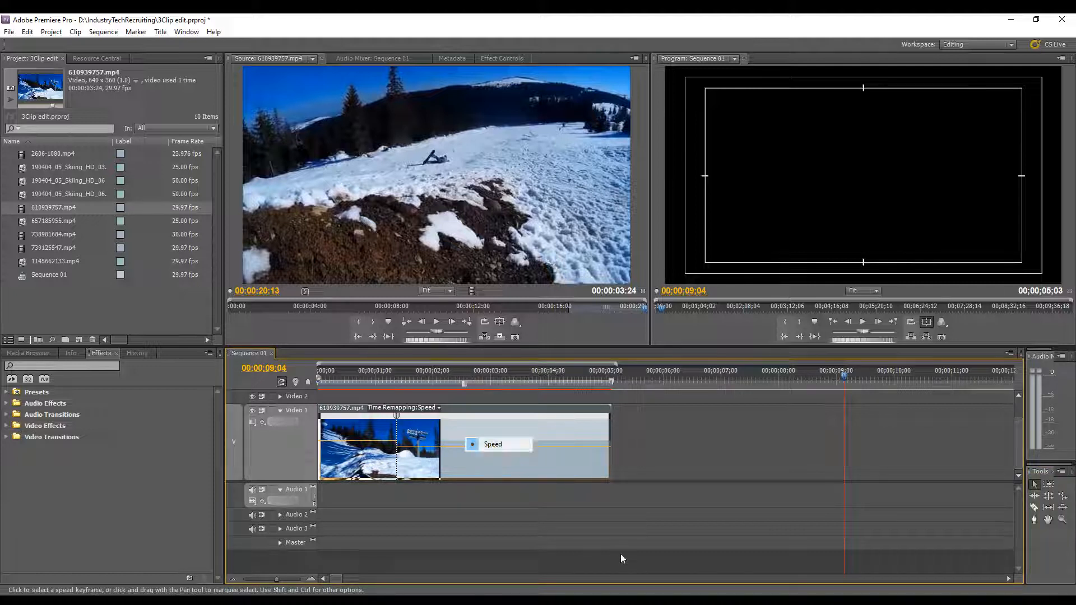